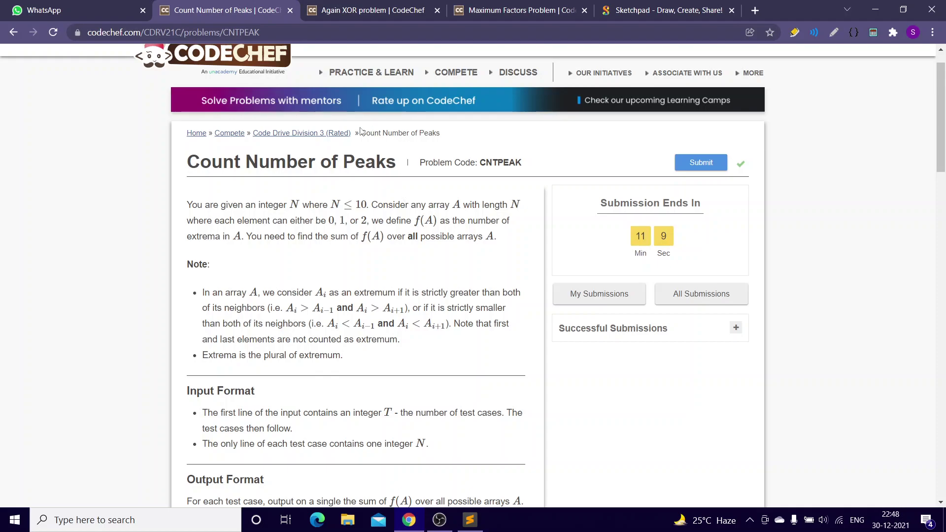
- Go to the Code Drive Division 3 (Rated) contest page and its Scorable Problems table
click(325, 134)
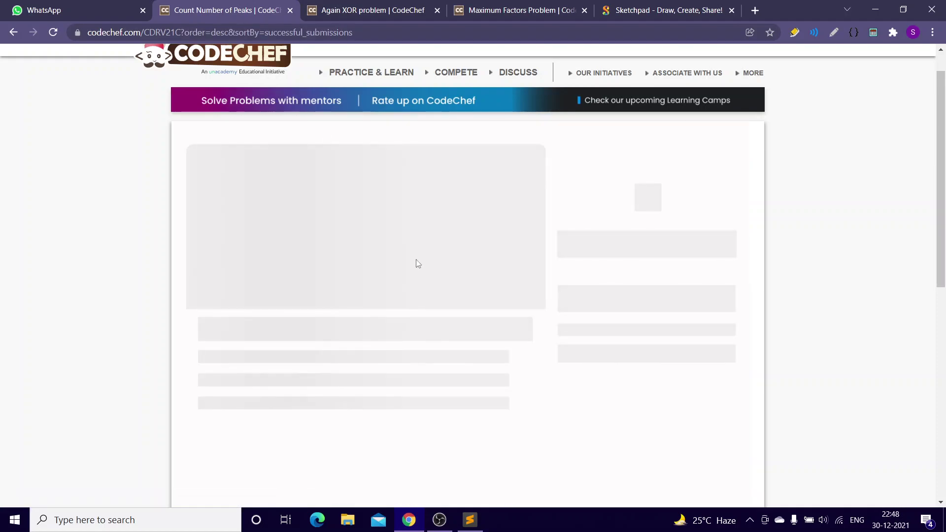
scroll(385, 252, up, 2)
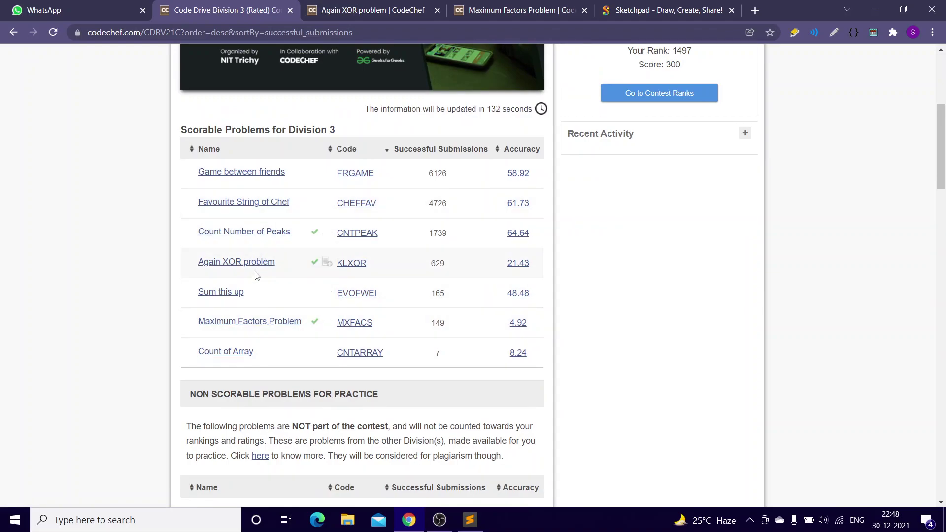
- Open Count Number of Peaks and briefly highlight the statement's note about extrema
click(260, 235)
scroll(395, 225, down, 1)
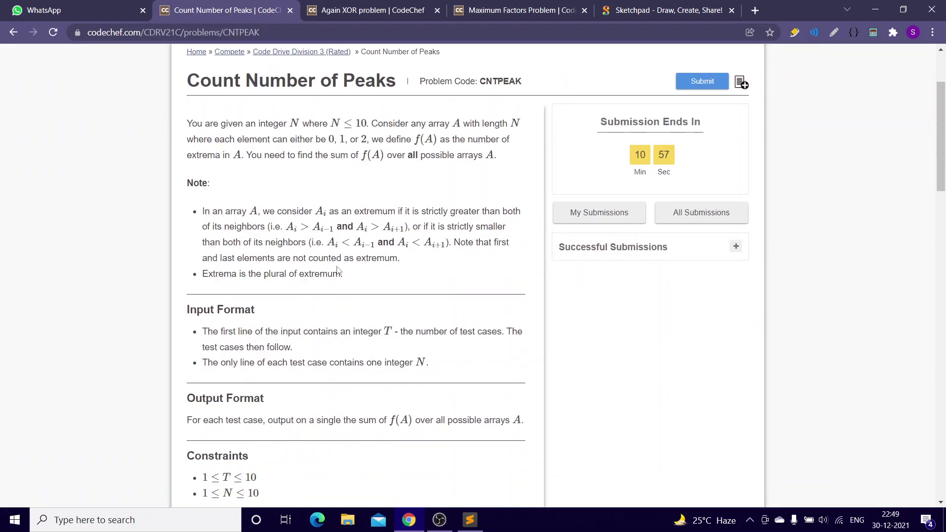
drag(342, 274, 207, 126)
click(303, 223)
scroll(303, 223, down, 4)
scroll(303, 223, up, 2)
scroll(375, 193, up, 3)
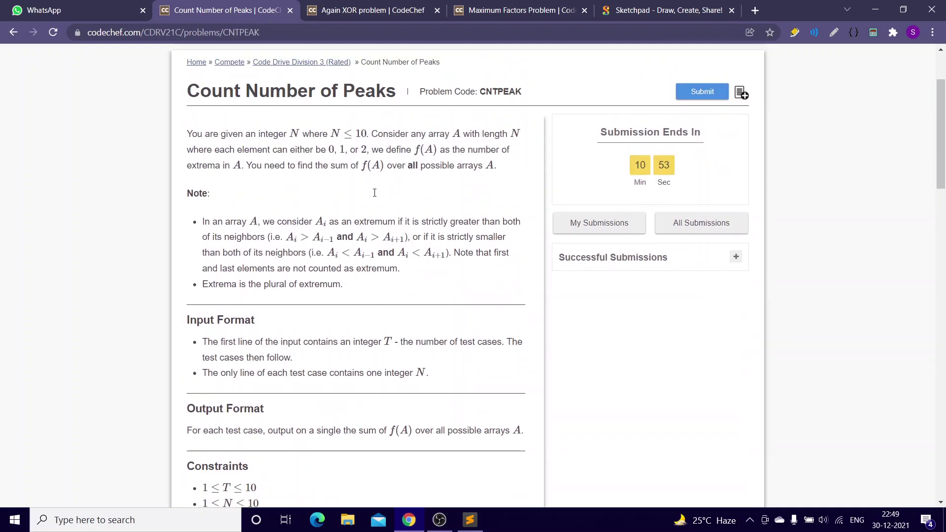
scroll(375, 193, up, 1)
drag(342, 291, 191, 140)
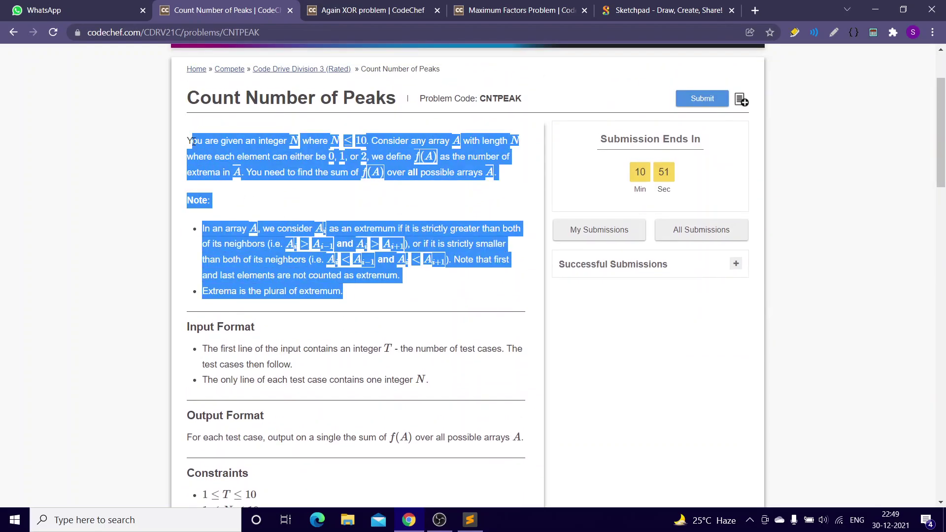
click(447, 230)
scroll(446, 229, down, 1)
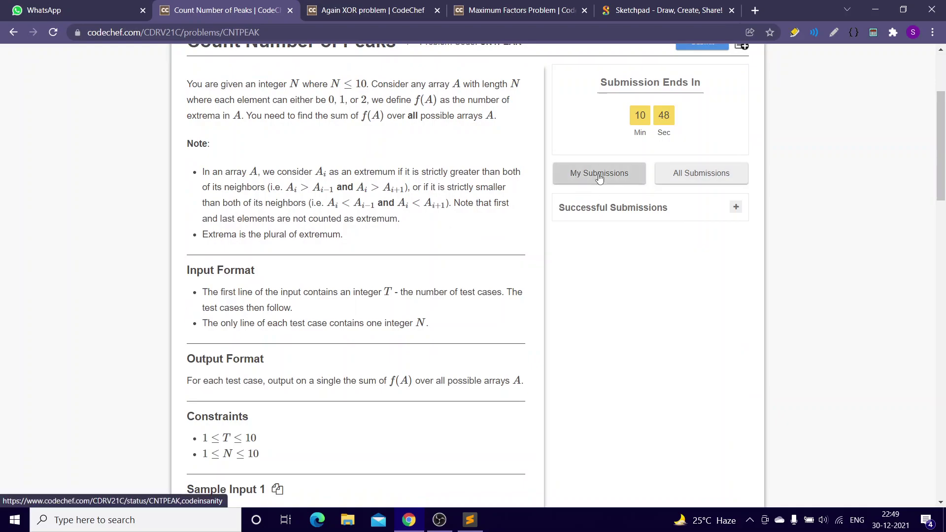
- Check My Submissions, return to the problem, and highlight the 1 ≤ T ≤ 10 constraint
click(607, 172)
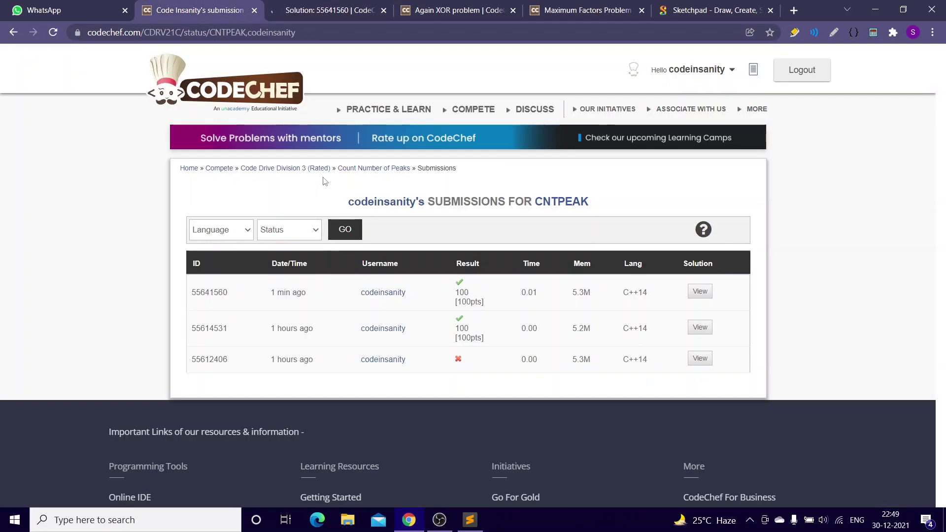
click(353, 169)
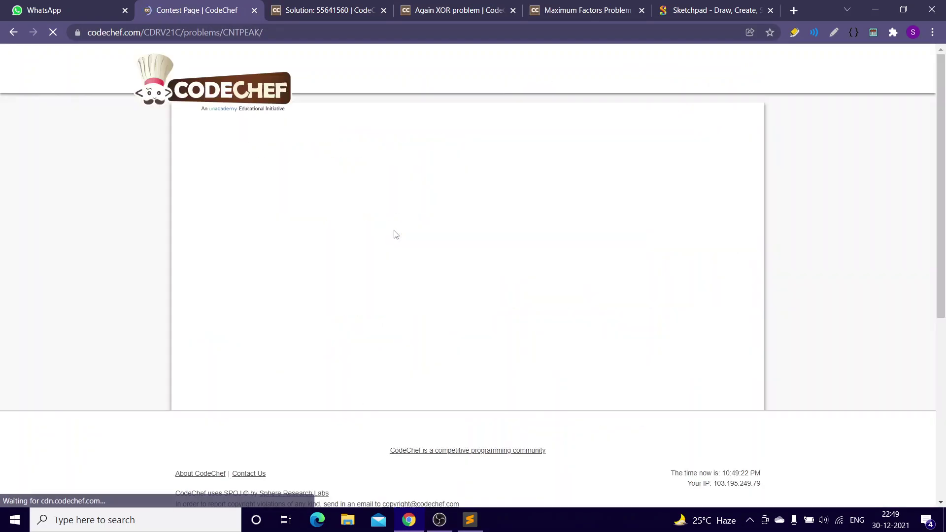
scroll(424, 338, down, 5)
scroll(423, 338, down, 3)
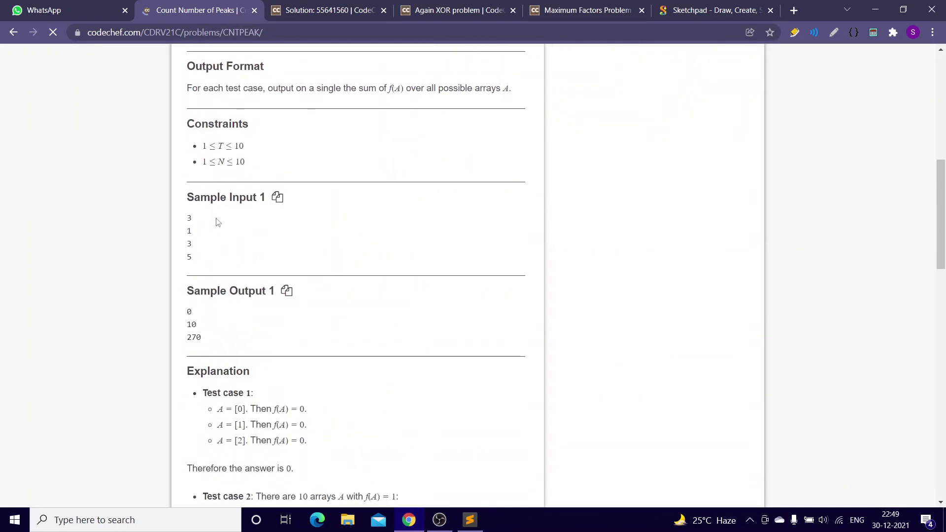
scroll(259, 279, up, 2)
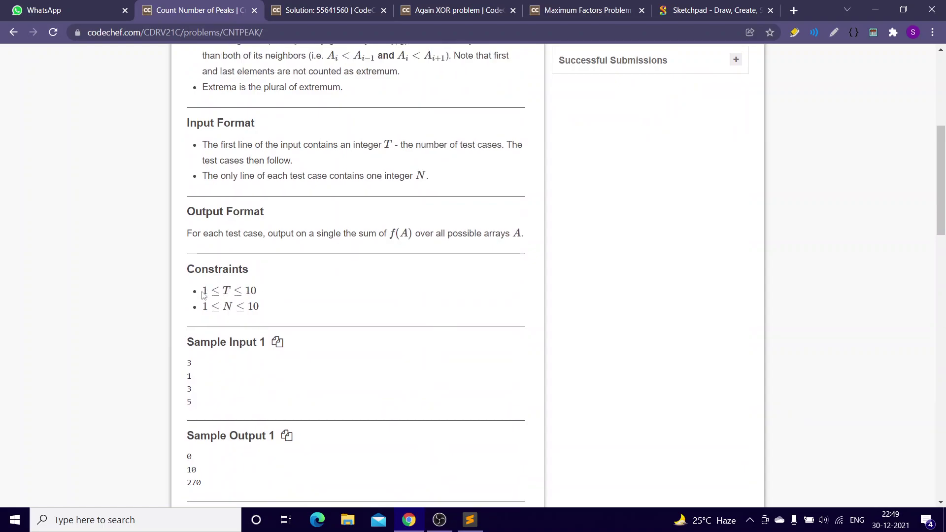
drag(203, 292, 259, 291)
click(273, 308)
scroll(427, 290, up, 5)
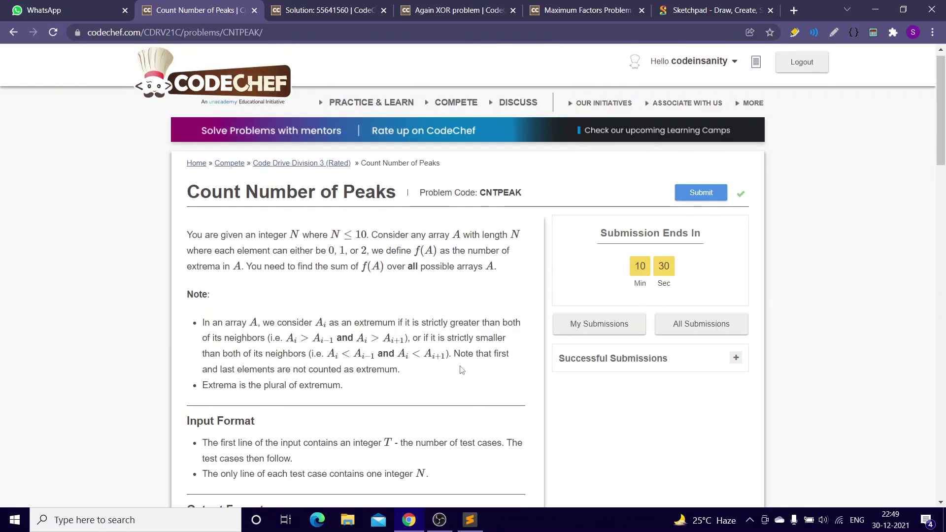
click(329, 10)
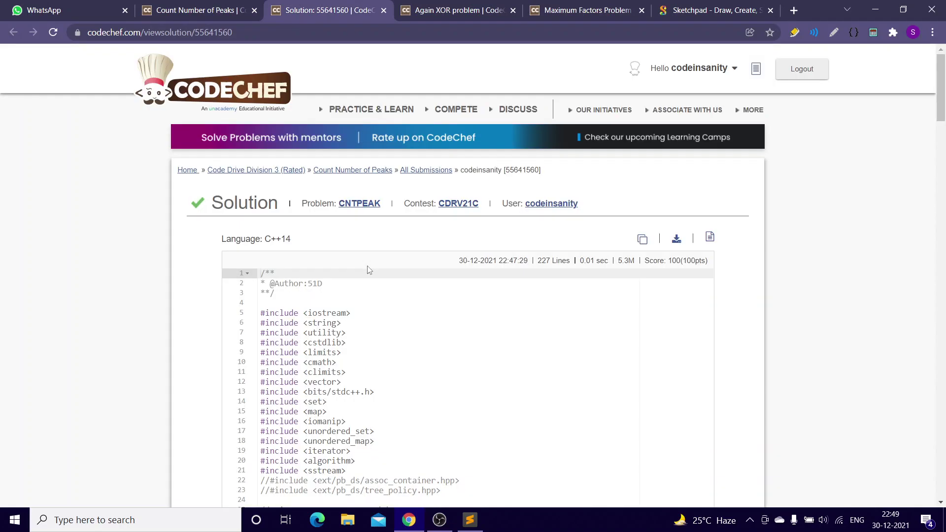
scroll(371, 270, down, 5)
scroll(370, 270, down, 8)
scroll(369, 270, down, 8)
scroll(369, 270, down, 4)
scroll(370, 271, down, 3)
scroll(369, 266, down, 5)
scroll(368, 266, down, 2)
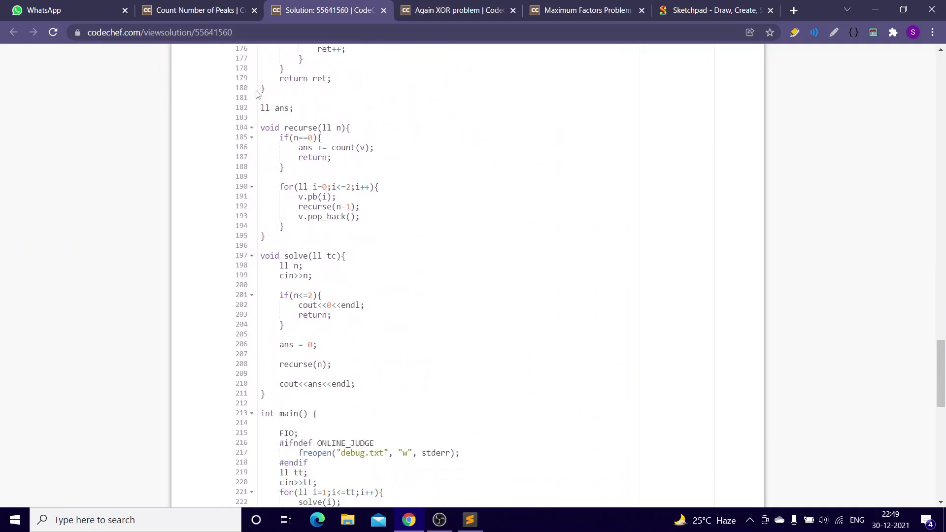
scroll(279, 149, down, 4)
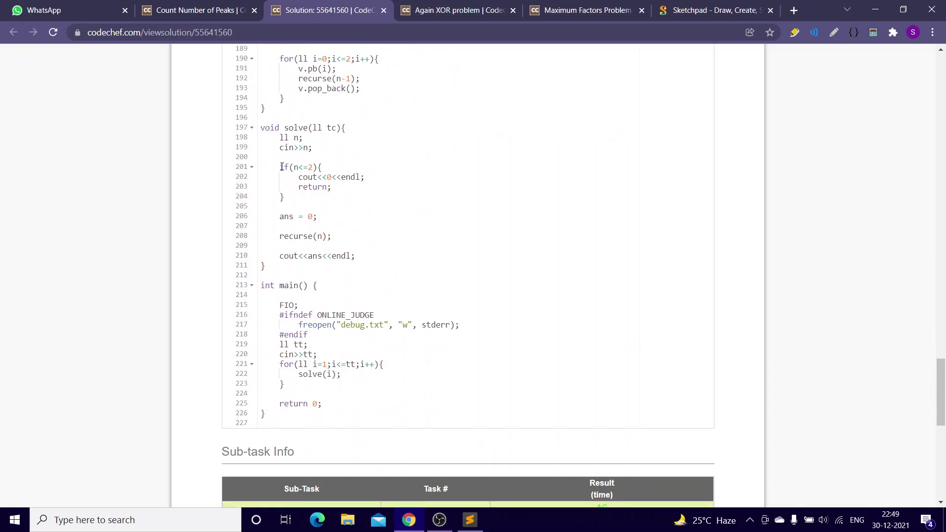
mouse_move(281, 166)
mouse_down()
mouse_move(284, 196)
mouse_move(280, 167)
mouse_up()
click(285, 196)
click(280, 167)
click(367, 220)
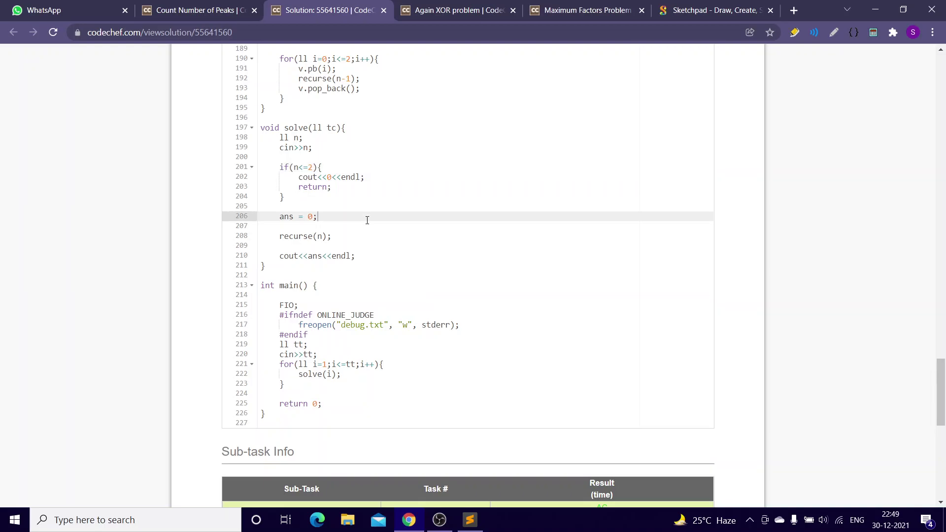
drag(280, 235, 344, 235)
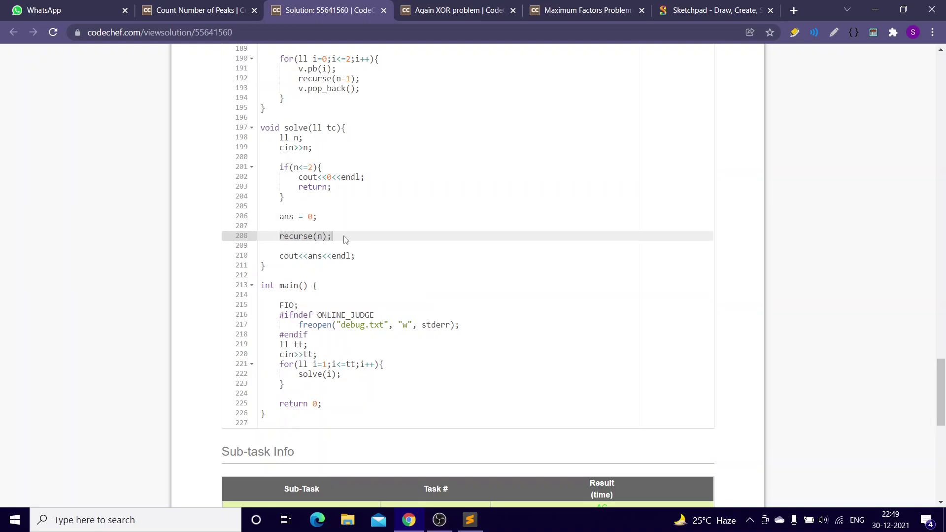
scroll(344, 238, up, 1)
click(185, 10)
scroll(276, 268, down, 2)
scroll(276, 268, down, 6)
scroll(277, 272, up, 1)
click(323, 10)
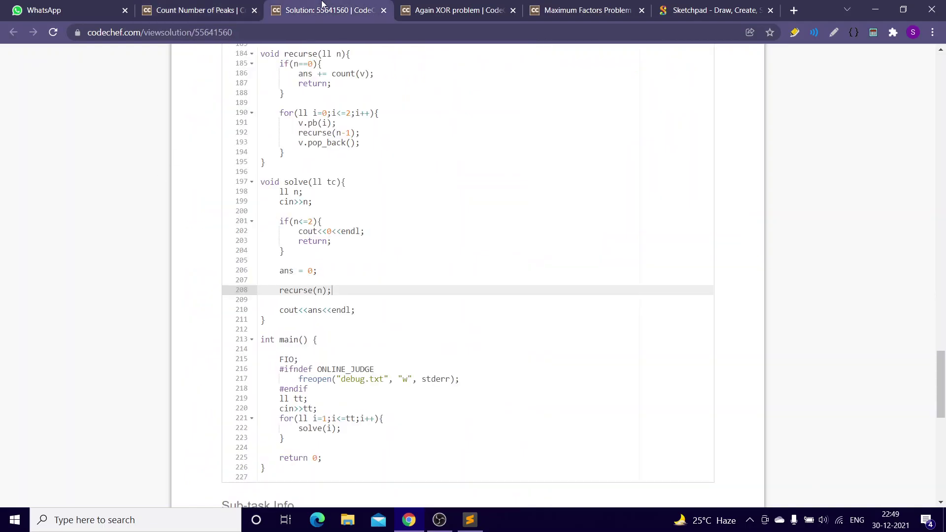
click(342, 232)
scroll(343, 233, up, 2)
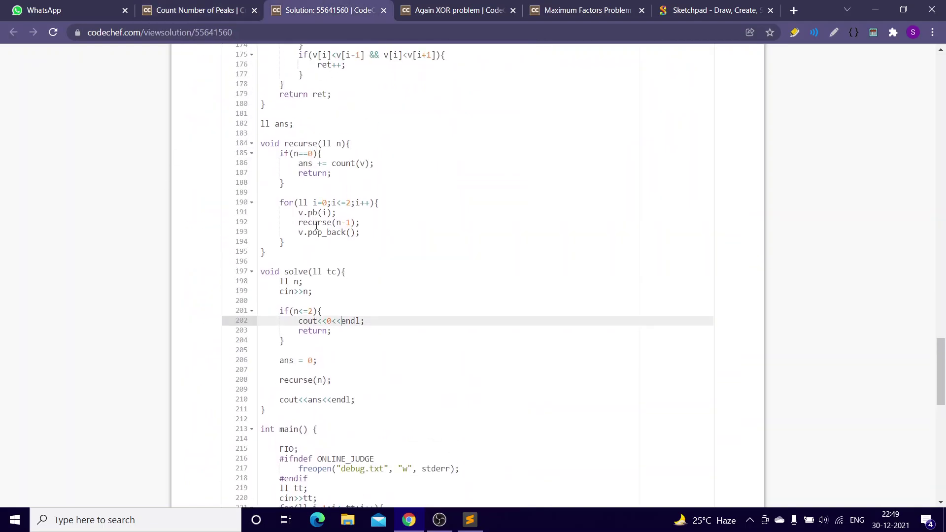
scroll(311, 214, up, 1)
drag(324, 168, 338, 167)
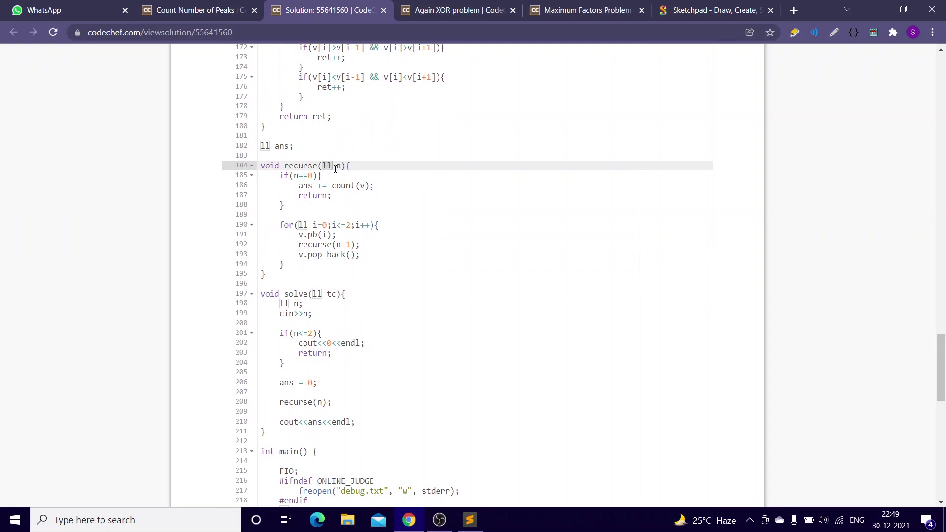
click(323, 167)
click(354, 166)
drag(333, 168, 342, 167)
click(342, 167)
click(278, 225)
drag(278, 225, 380, 225)
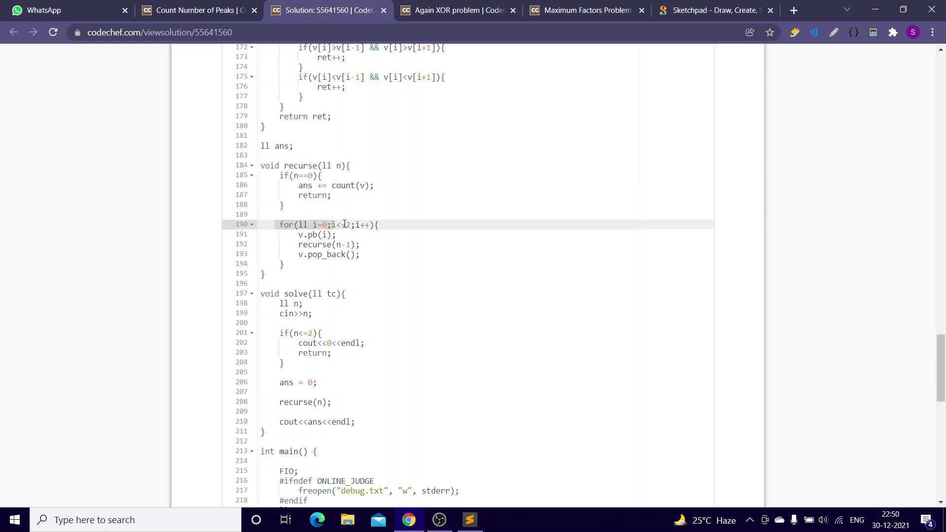
click(379, 226)
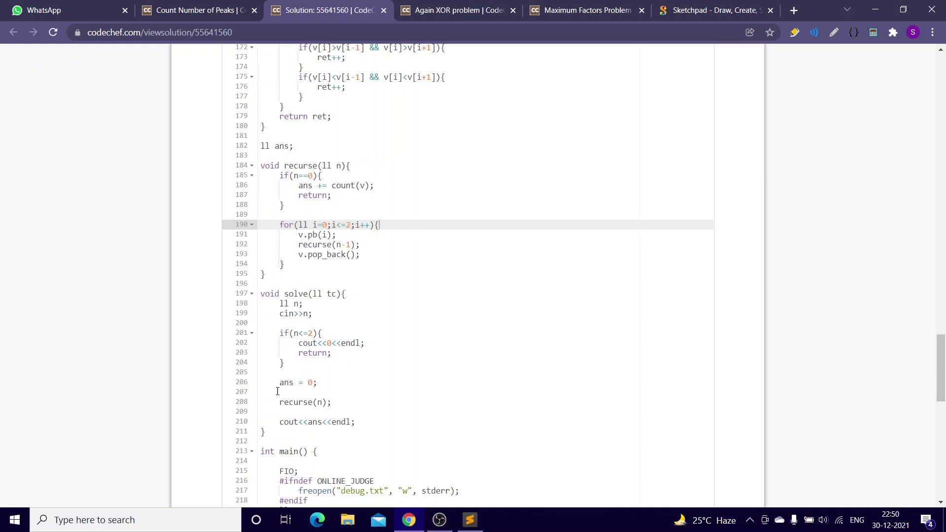
drag(275, 403, 333, 402)
click(352, 403)
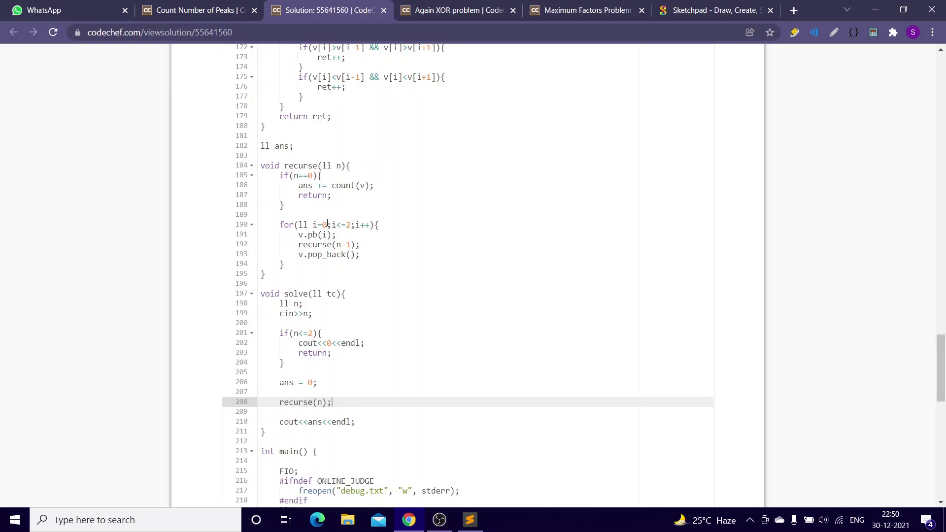
- Zoom the page to 125% and mark the recurse parameter and loop initialisation ll i=0
key(ctrl+plus)
scroll(468, 209, down, 1)
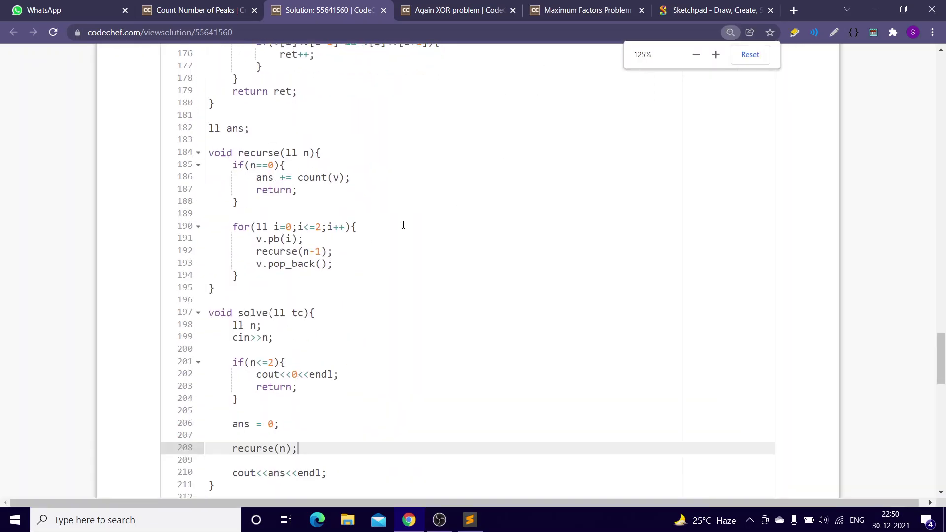
click(310, 239)
click(298, 154)
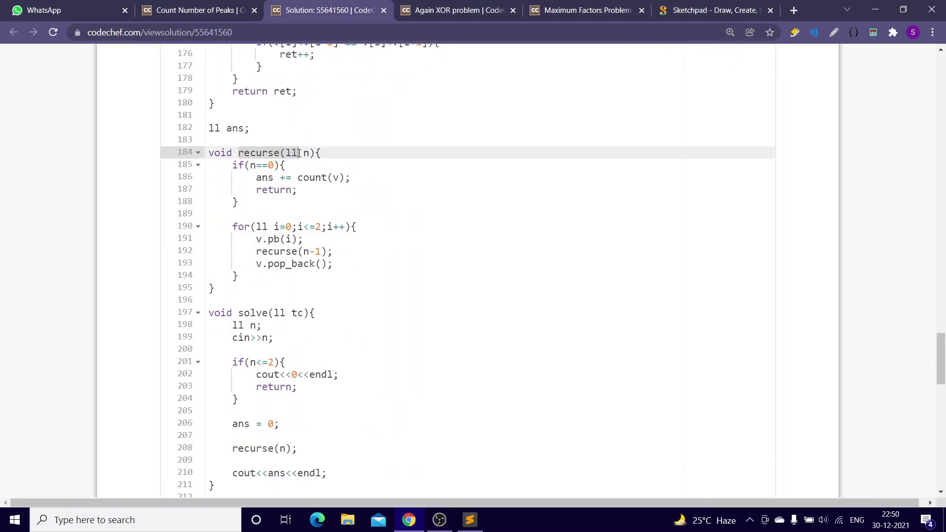
click(257, 227)
drag(258, 227, 350, 227)
click(359, 227)
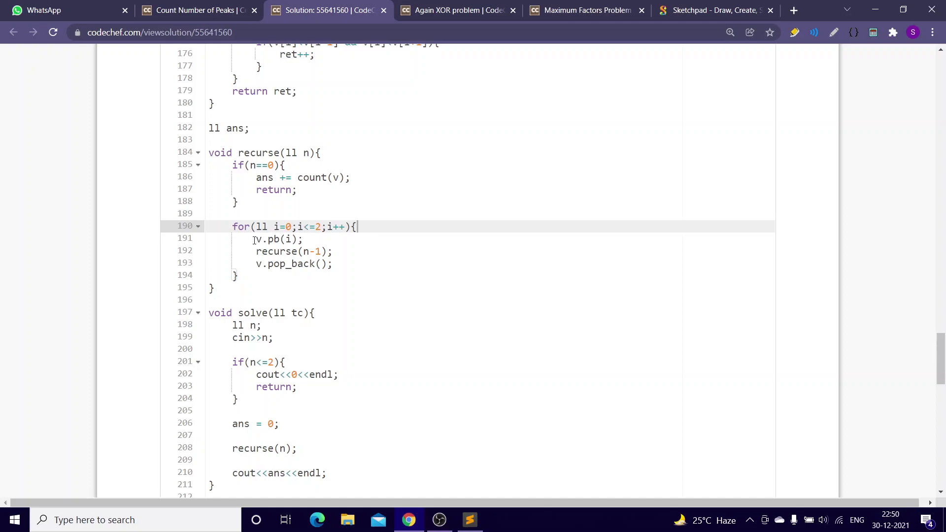
- Mark the v.pb(i) push on line 191 and the loop bound i<=2
drag(256, 238, 303, 239)
click(330, 239)
click(325, 239)
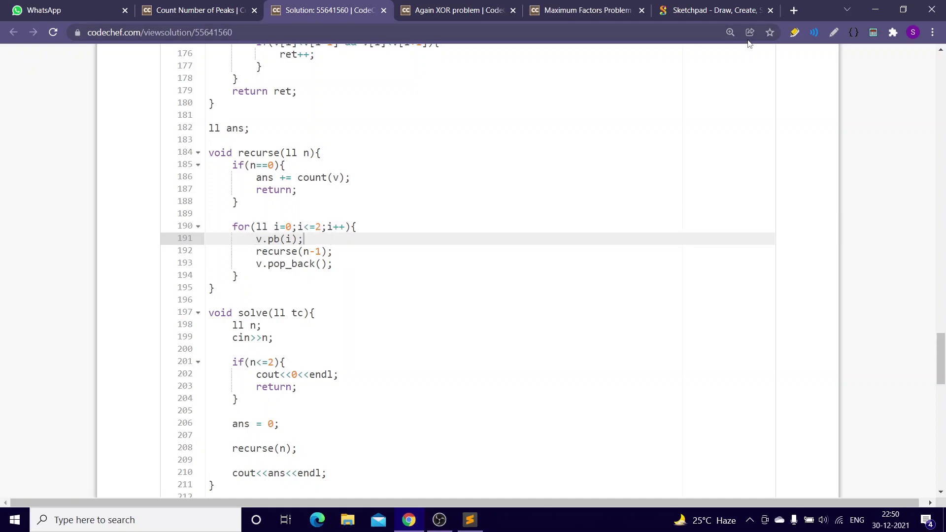
mouse_move(255, 238)
mouse_down()
mouse_move(303, 239)
mouse_move(334, 252)
mouse_up()
click(319, 227)
- Mark the recurse(n-1) call on line 192, together with the push line
click(256, 251)
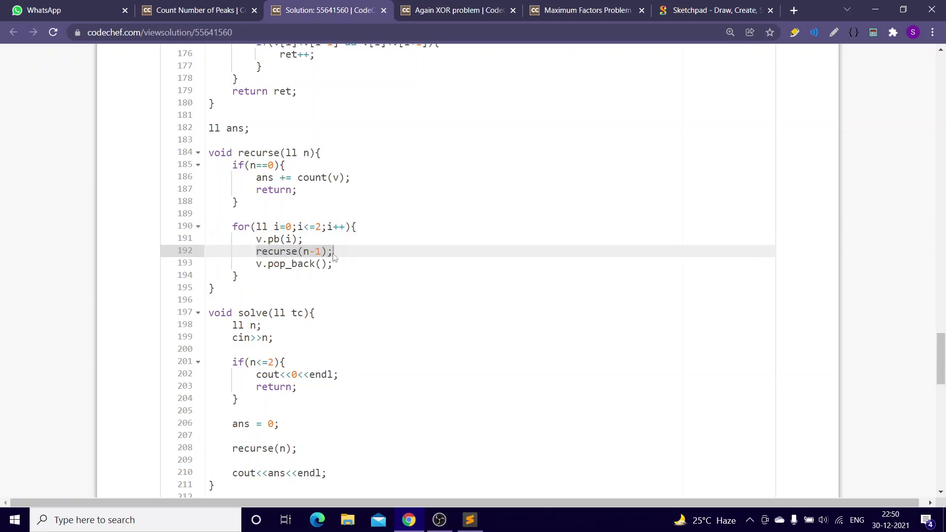
click(334, 252)
mouse_move(335, 253)
mouse_down()
mouse_move(260, 252)
mouse_move(306, 239)
mouse_move(258, 251)
mouse_up()
click(260, 252)
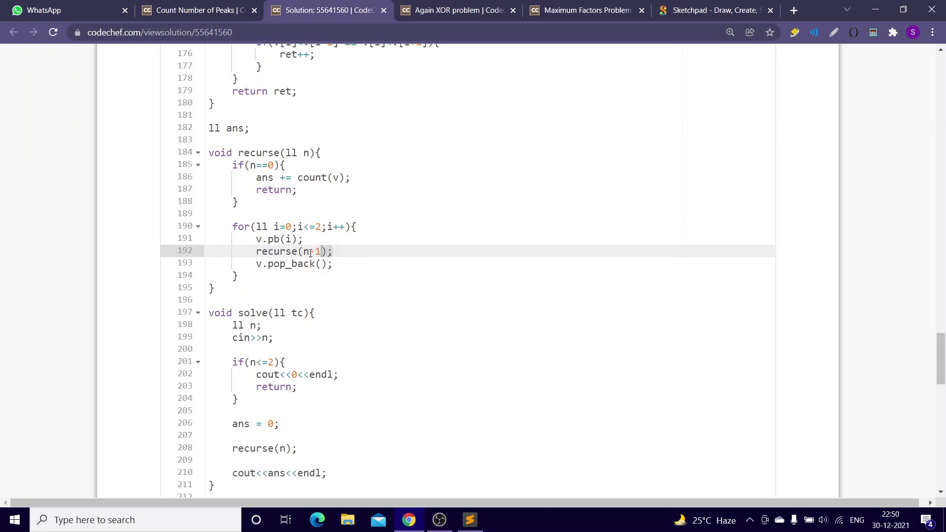
click(258, 252)
mouse_move(257, 240)
mouse_down()
mouse_move(334, 251)
mouse_move(258, 265)
mouse_up()
click(344, 256)
click(258, 264)
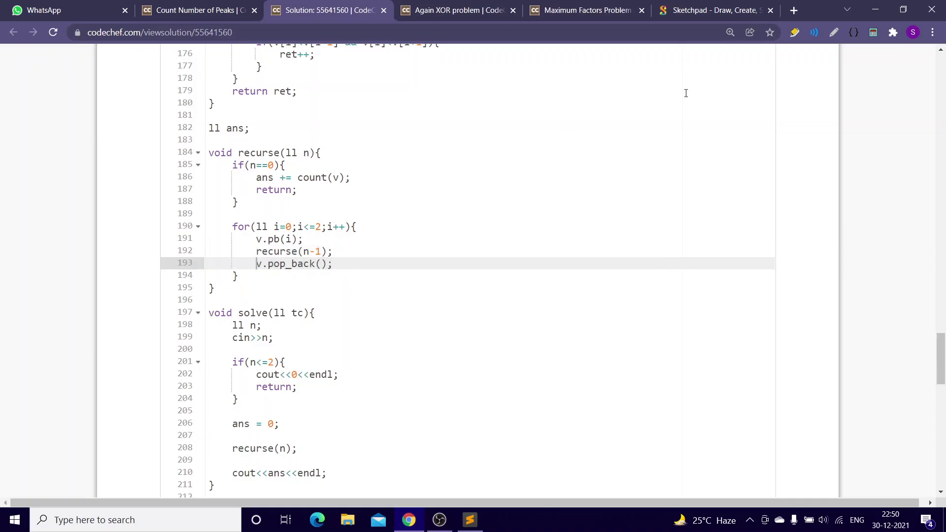
click(834, 32)
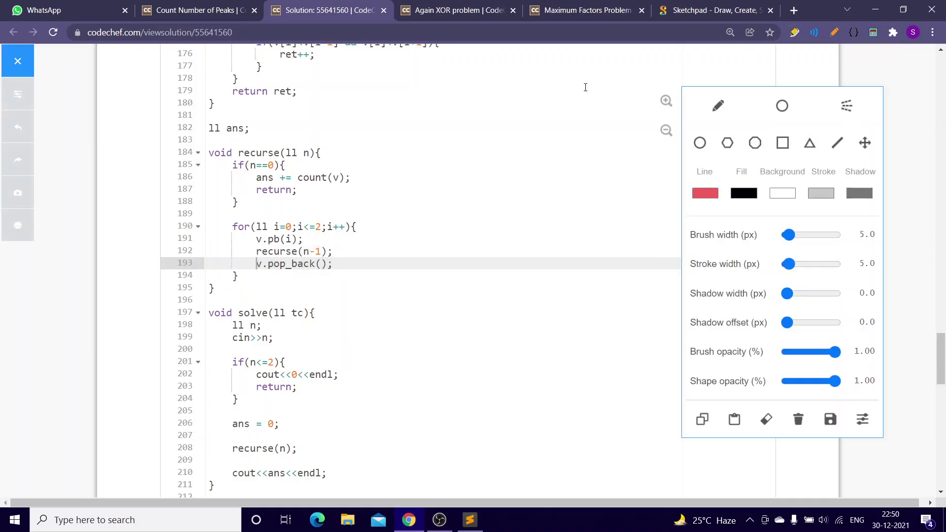
mouse_move(387, 121)
mouse_down()
mouse_move(388, 149)
mouse_move(531, 135)
mouse_move(404, 138)
mouse_up()
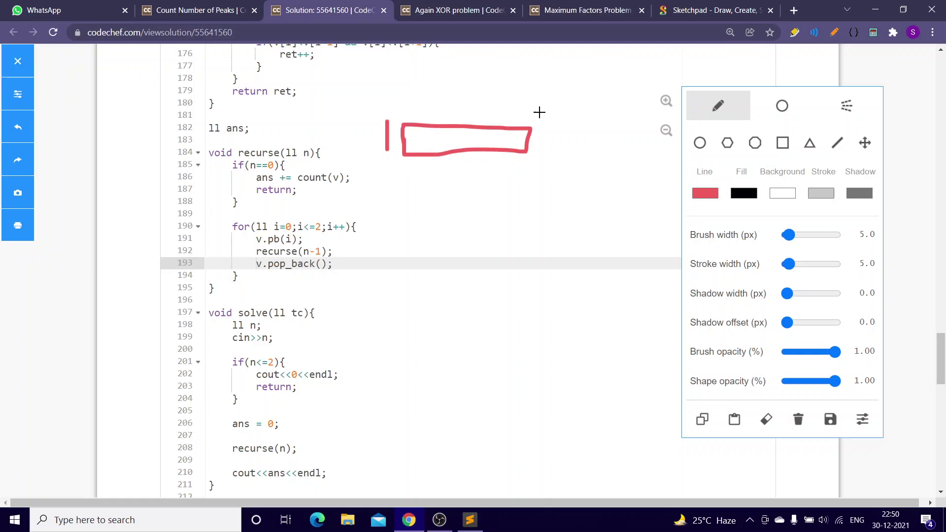
mouse_move(540, 113)
mouse_down()
mouse_move(474, 104)
mouse_move(399, 125)
mouse_move(392, 148)
mouse_move(539, 167)
mouse_move(544, 111)
mouse_up()
drag(399, 111, 368, 169)
drag(373, 120, 413, 209)
drag(472, 171, 418, 206)
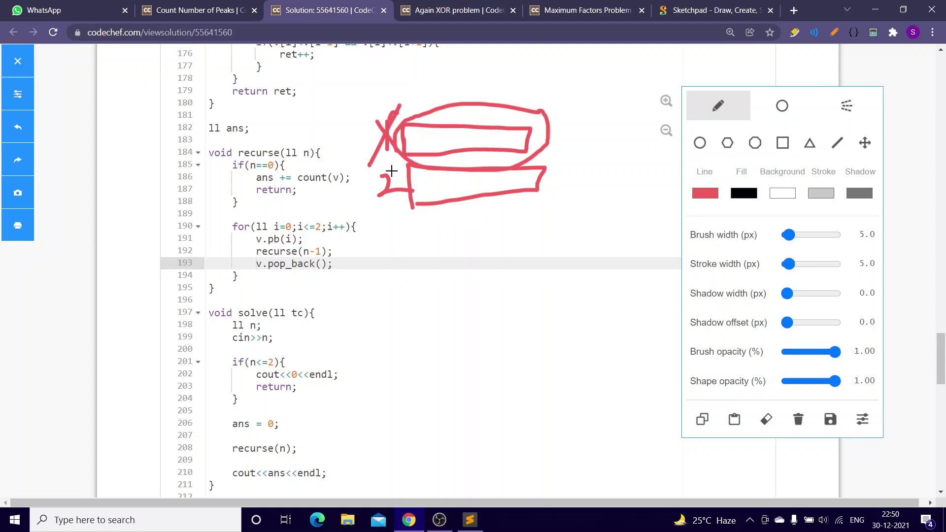
mouse_move(414, 169)
mouse_down()
mouse_move(518, 160)
mouse_move(537, 173)
mouse_up()
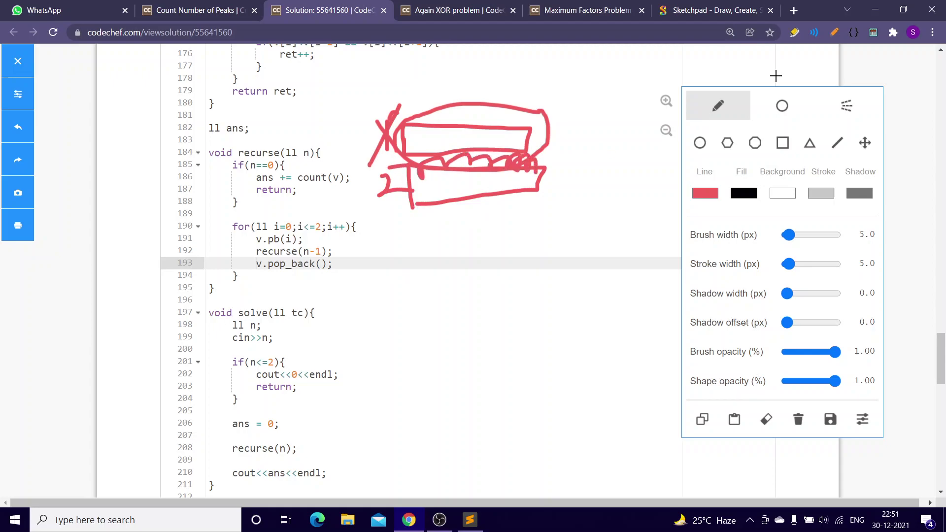
- Close the drawing overlay and mark the recurse body, base case if(n==0), and ans += count(v)
click(834, 32)
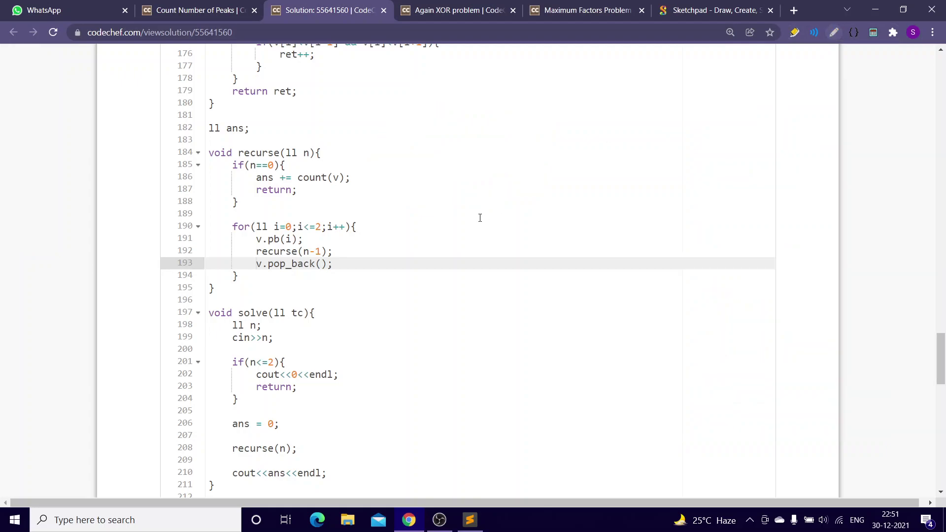
click(382, 251)
drag(242, 279, 230, 165)
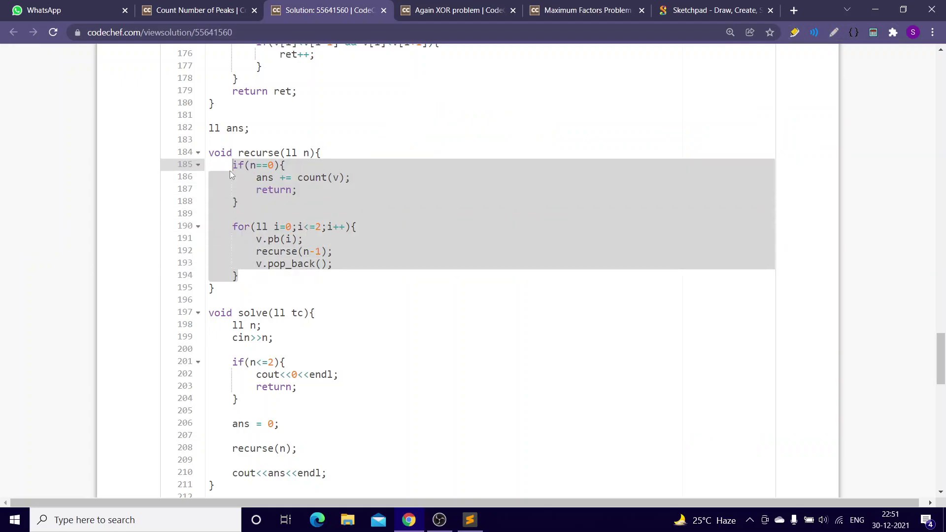
click(231, 165)
click(373, 218)
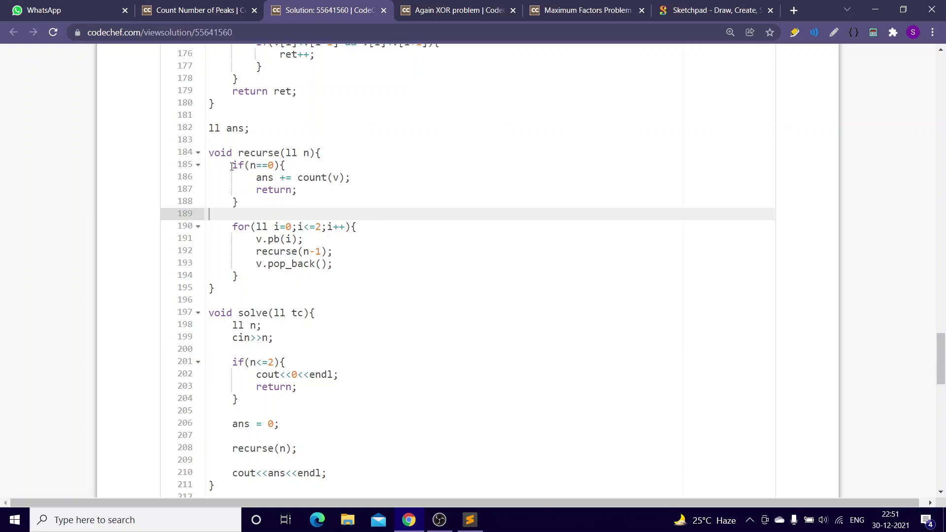
drag(232, 165, 298, 165)
click(301, 166)
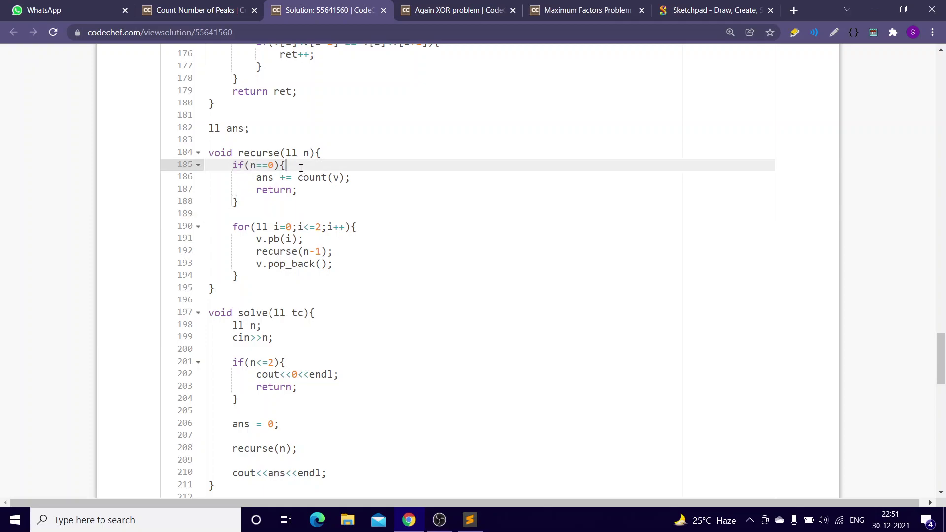
drag(252, 178, 354, 177)
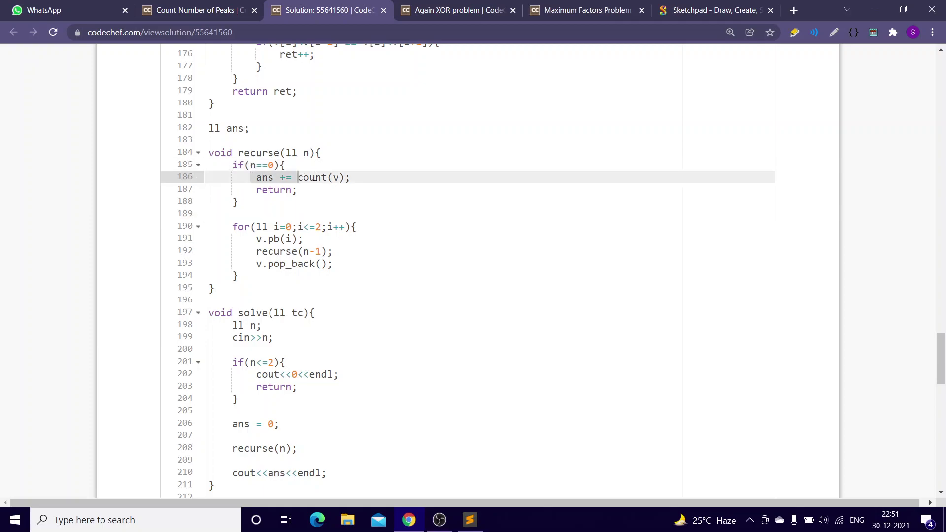
click(379, 179)
- Highlight the problem's note on what counts as an extremum, then return to the solution code
click(196, 9)
scroll(307, 159, up, 10)
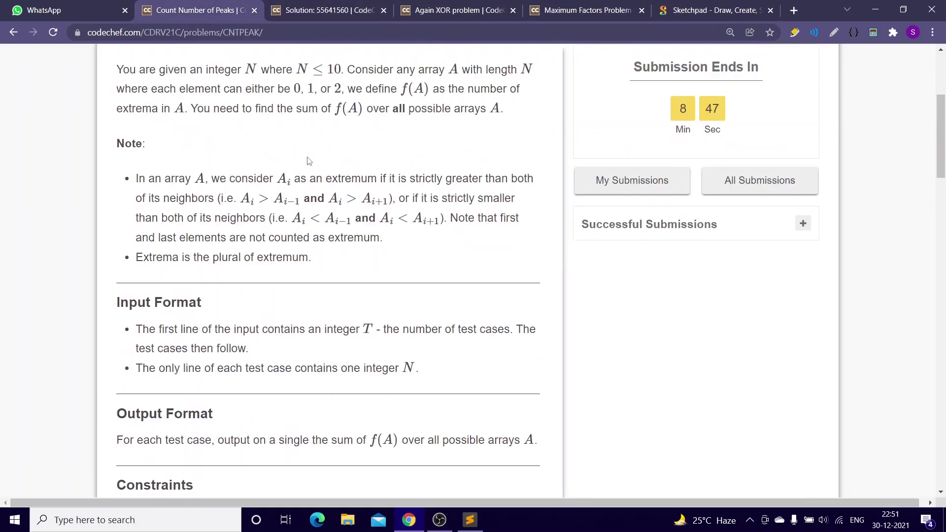
drag(130, 341, 388, 405)
click(399, 413)
click(329, 10)
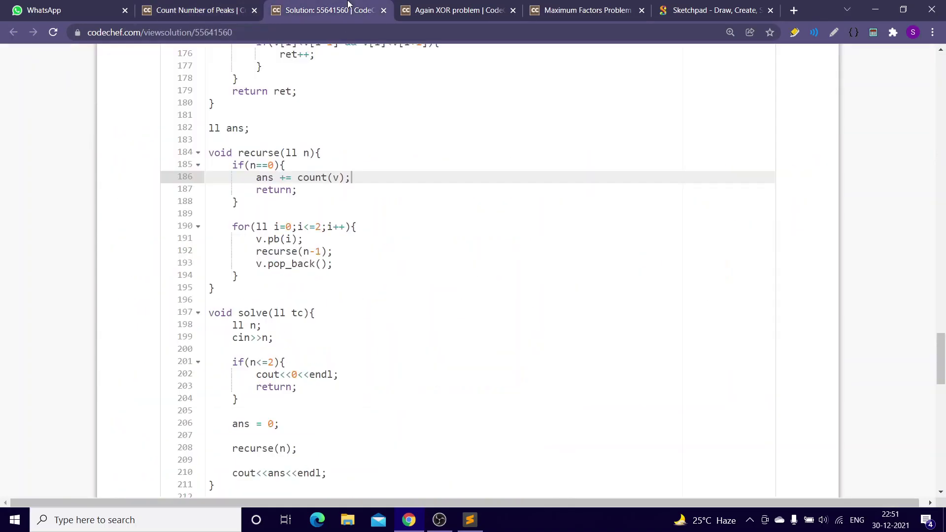
scroll(332, 198, up, 3)
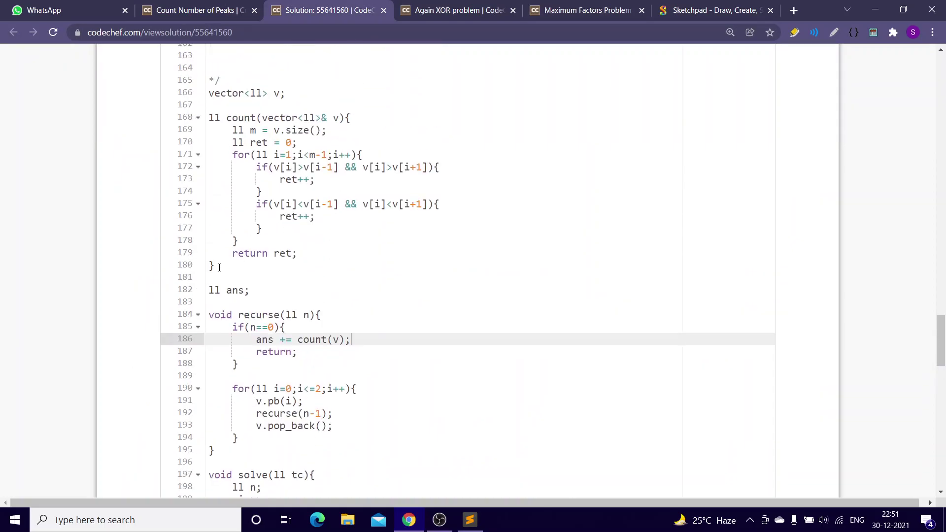
drag(219, 266, 203, 118)
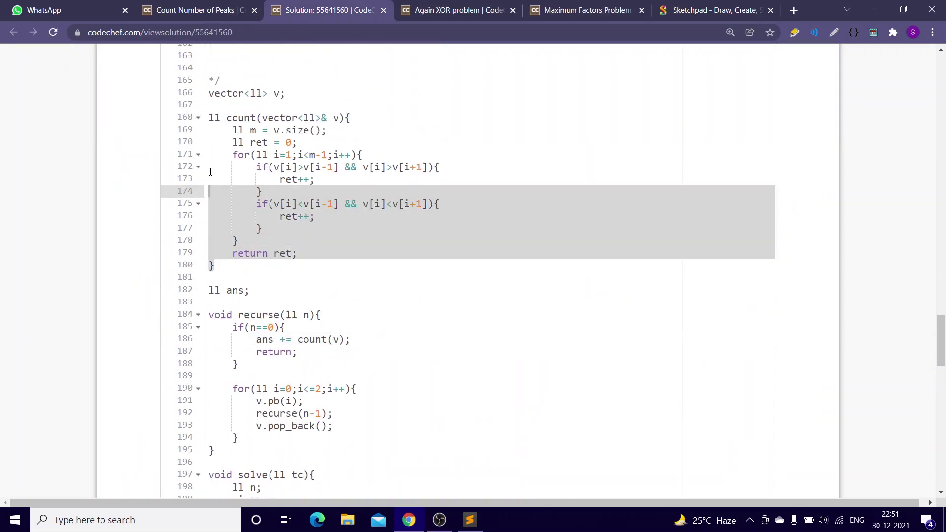
click(326, 204)
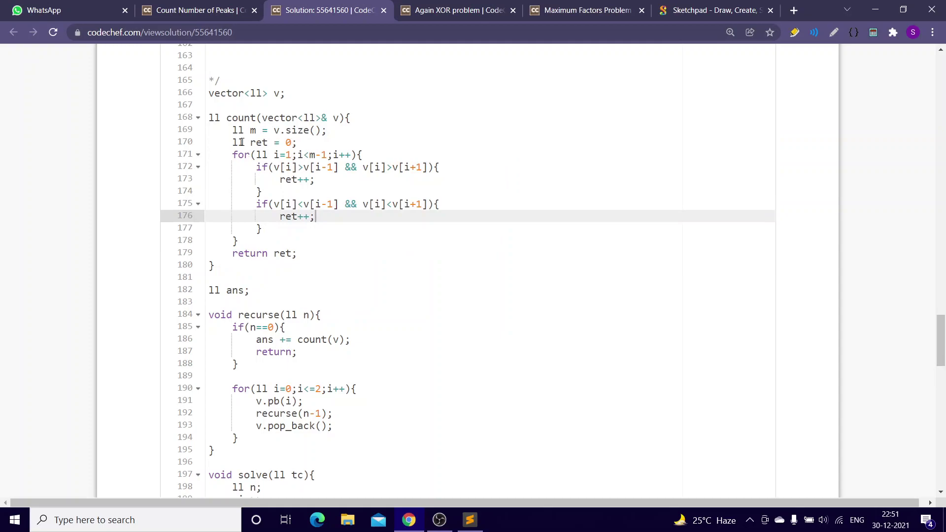
drag(242, 142, 363, 130)
click(285, 143)
click(362, 132)
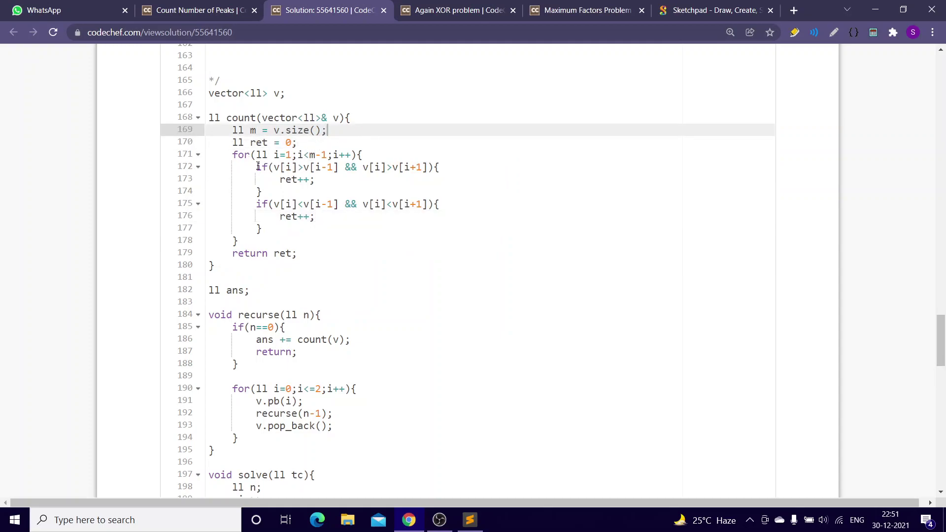
click(256, 168)
drag(437, 167, 271, 167)
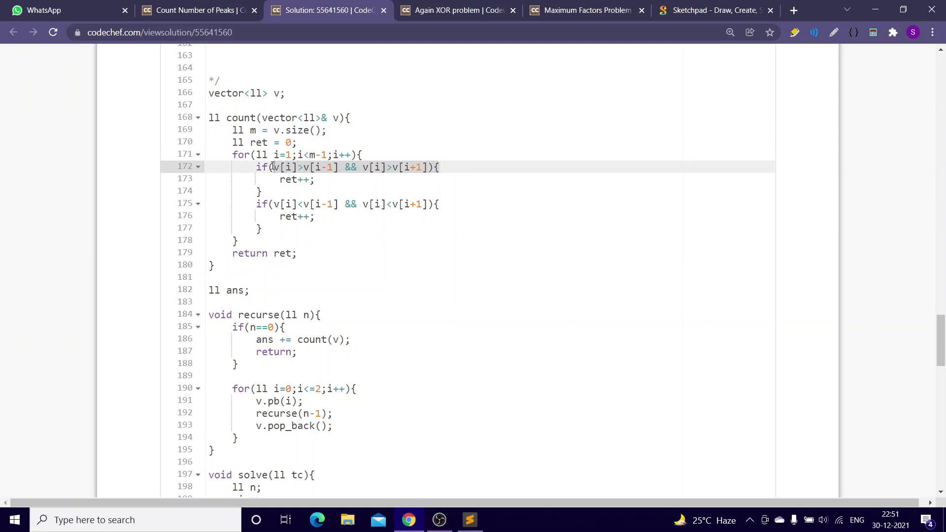
drag(257, 204, 459, 204)
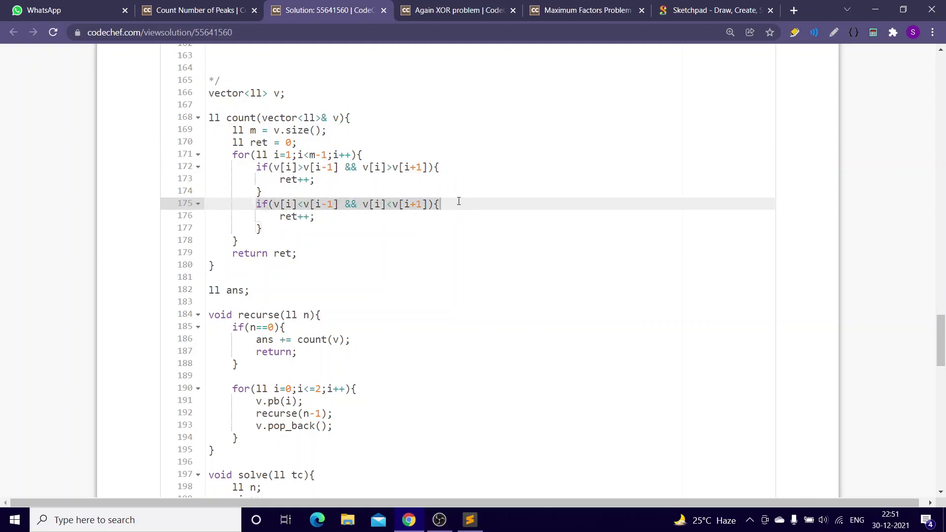
drag(280, 217, 315, 216)
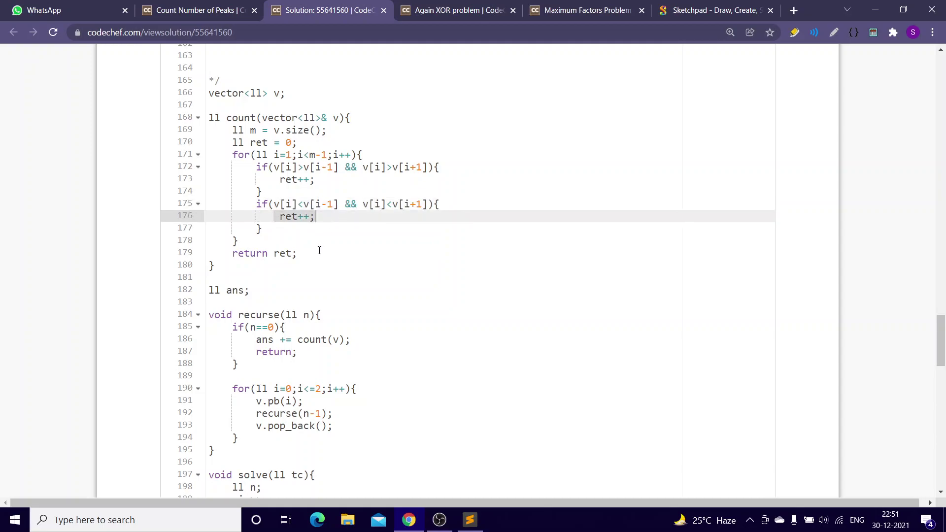
drag(233, 253, 297, 253)
scroll(324, 277, down, 1)
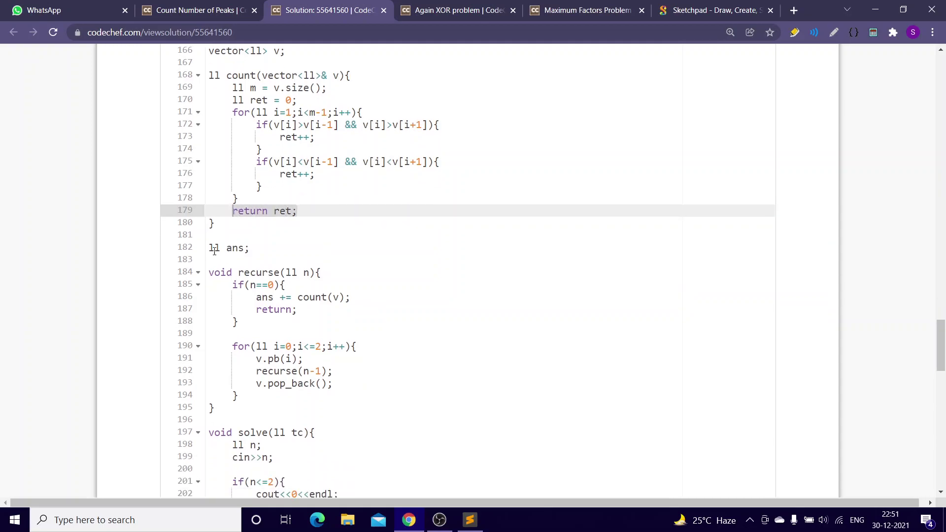
drag(209, 248, 251, 248)
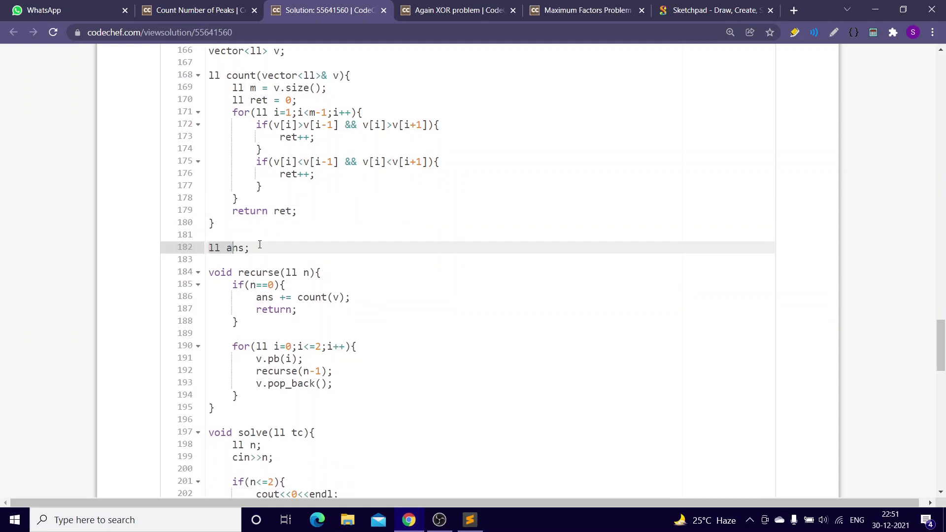
click(257, 297)
click(247, 249)
click(291, 259)
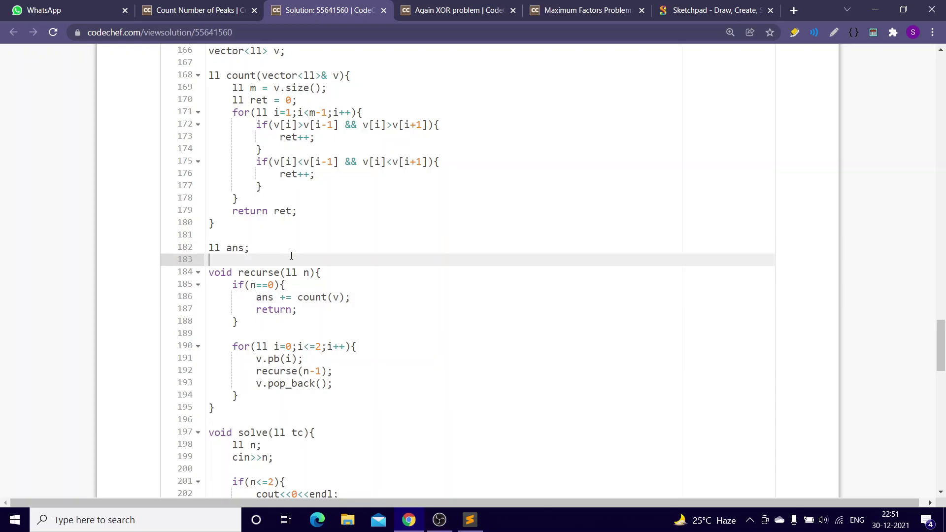
scroll(318, 278, down, 3)
mouse_move(234, 418)
mouse_down()
mouse_move(281, 418)
mouse_move(234, 442)
mouse_up()
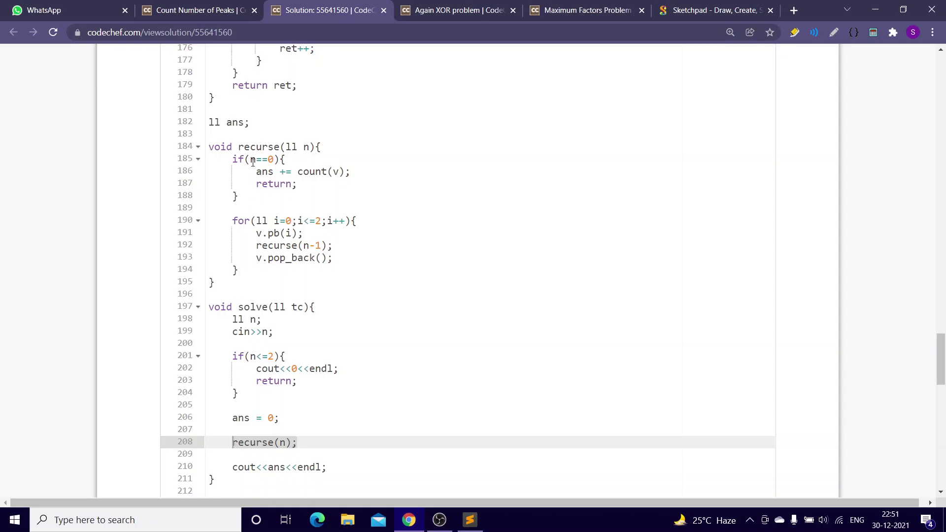
- Compare ans += count(v) on line 186 with the statement's sum of f(A) over all arrays
drag(253, 172, 352, 171)
click(193, 10)
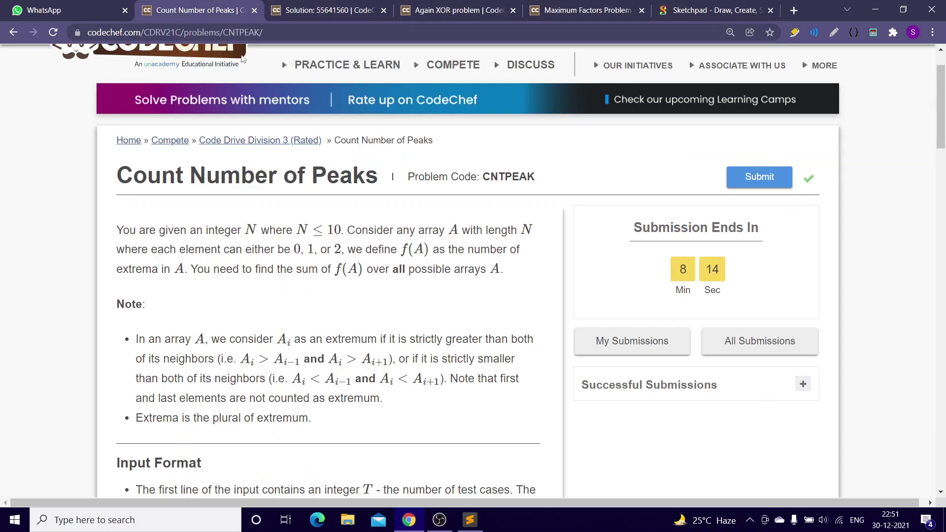
mouse_move(246, 268)
mouse_down()
mouse_move(510, 280)
mouse_move(408, 269)
mouse_up()
click(325, 9)
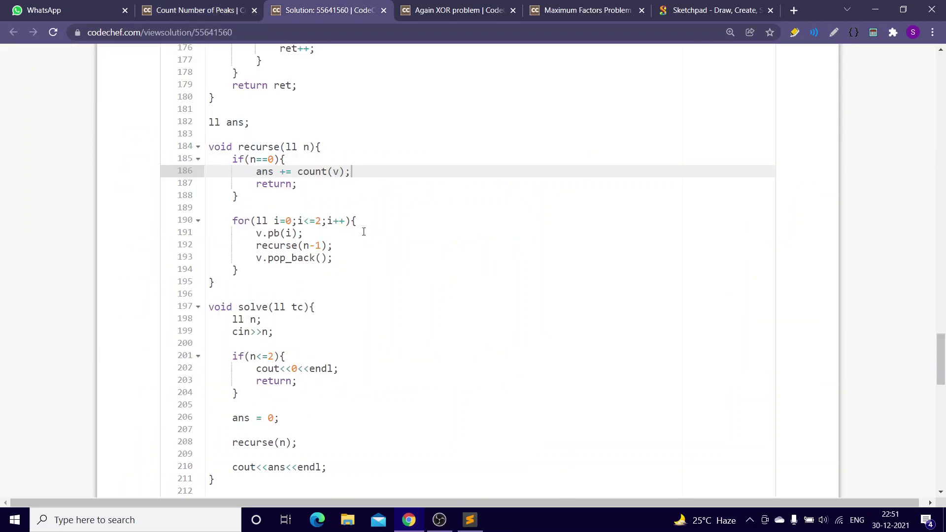
- Put the caret on line 192, then highlight the statement's requirement to find the sum of f(A)
click(318, 246)
click(193, 10)
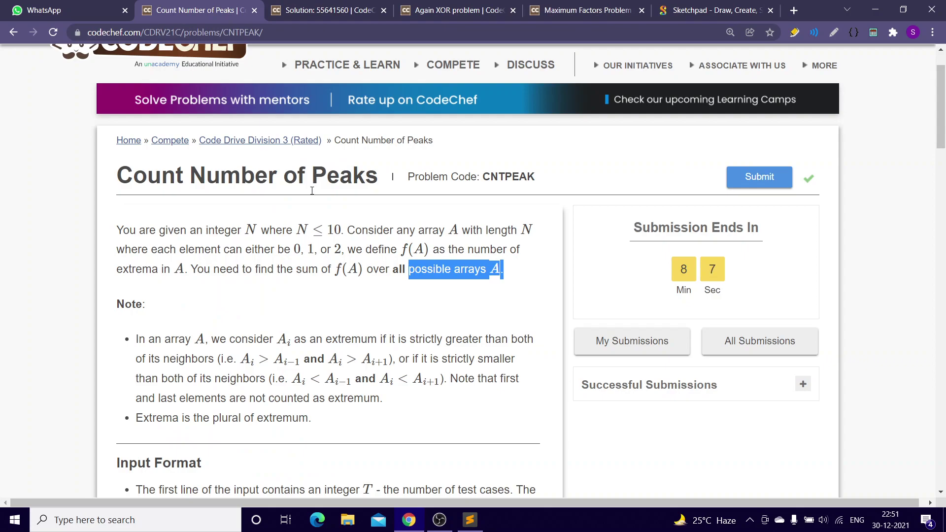
drag(229, 269, 369, 269)
click(368, 269)
click(326, 9)
scroll(346, 148, down, 3)
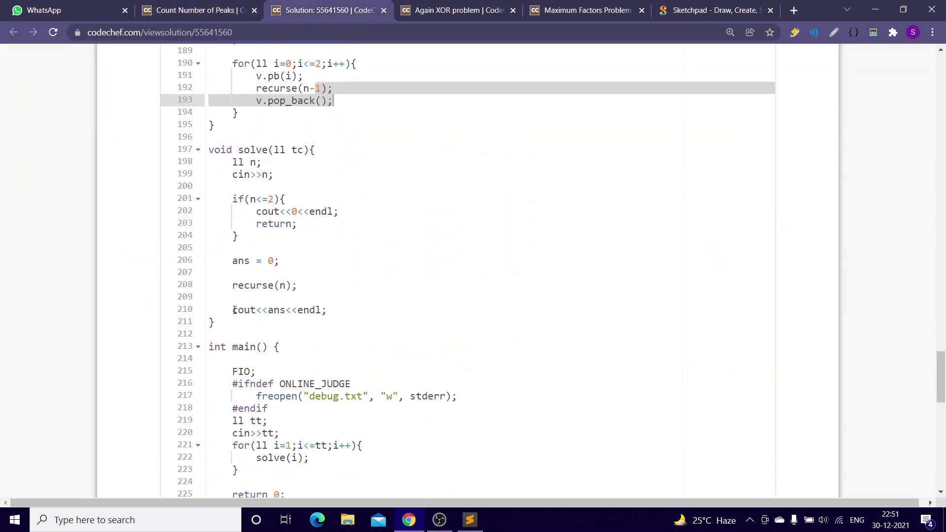
- Place the caret on solution lines 210, 198 and 192, then return to the Count Number of Peaks statement
click(326, 310)
scroll(365, 316, up, 3)
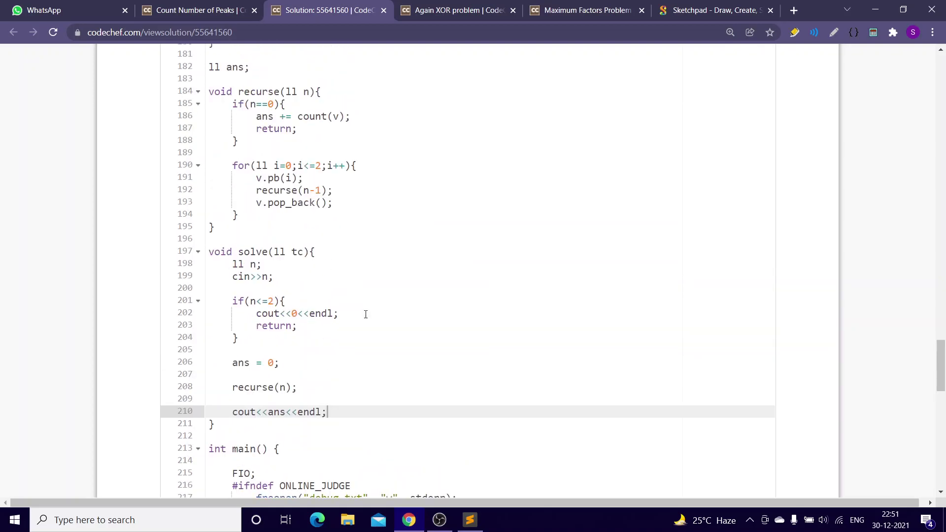
click(430, 266)
scroll(430, 266, up, 3)
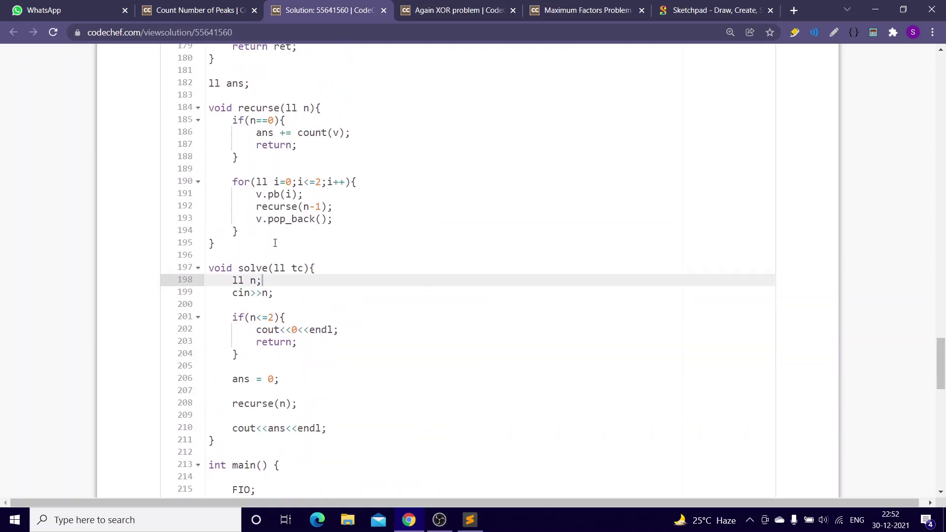
scroll(399, 262, up, 2)
click(394, 261)
scroll(395, 259, up, 3)
scroll(395, 259, up, 2)
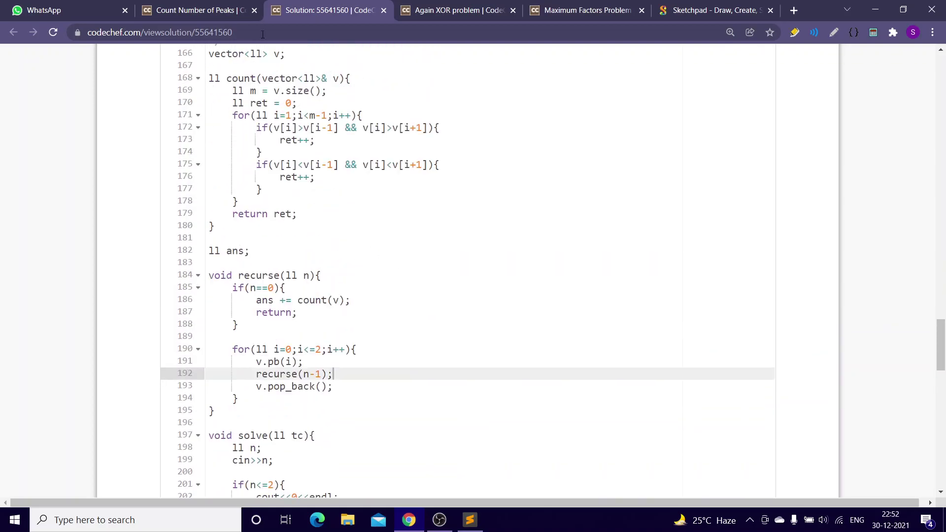
click(196, 9)
scroll(370, 149, up, 3)
click(369, 208)
click(196, 10)
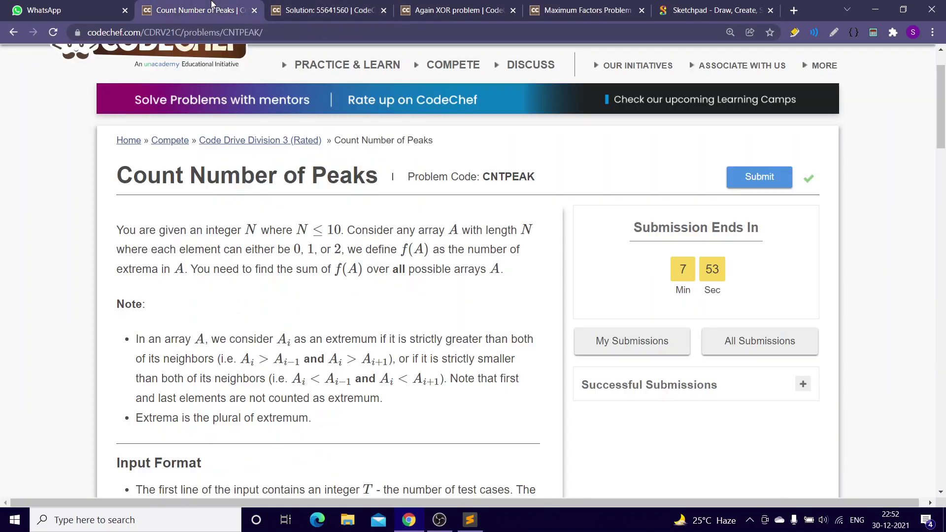
scroll(326, 245, down, 1)
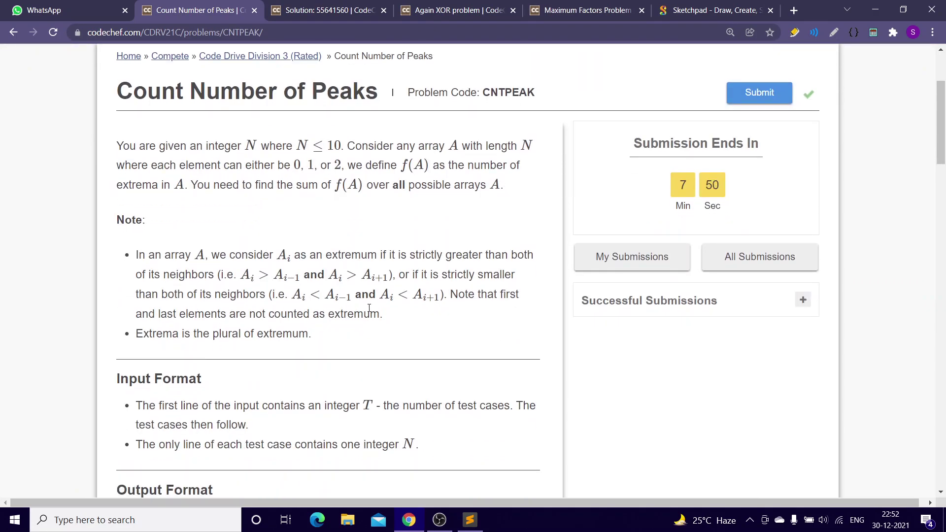